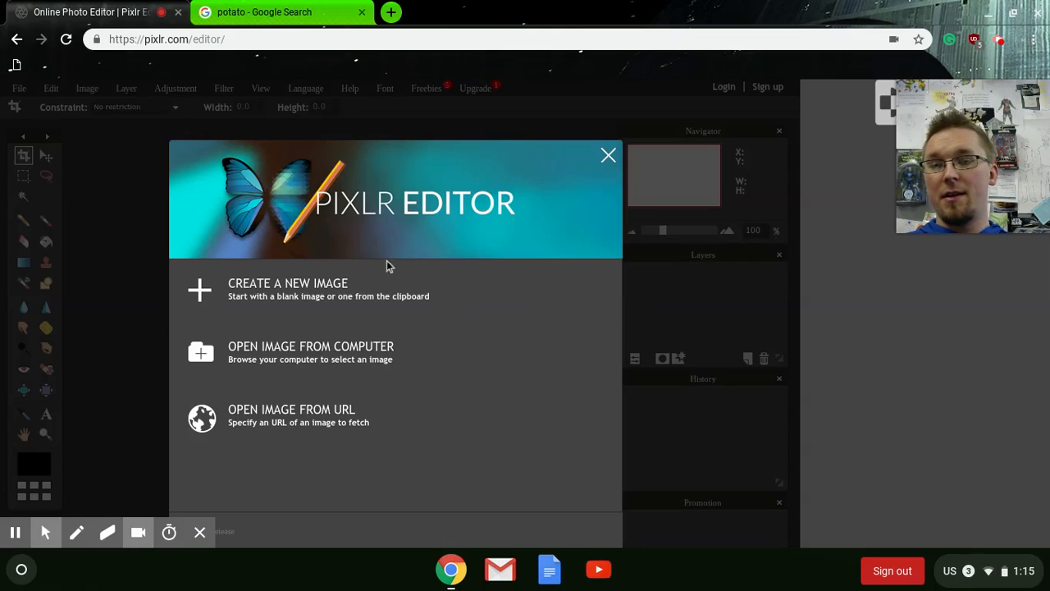
- Create a new blank 800 x 600 image
click(311, 293)
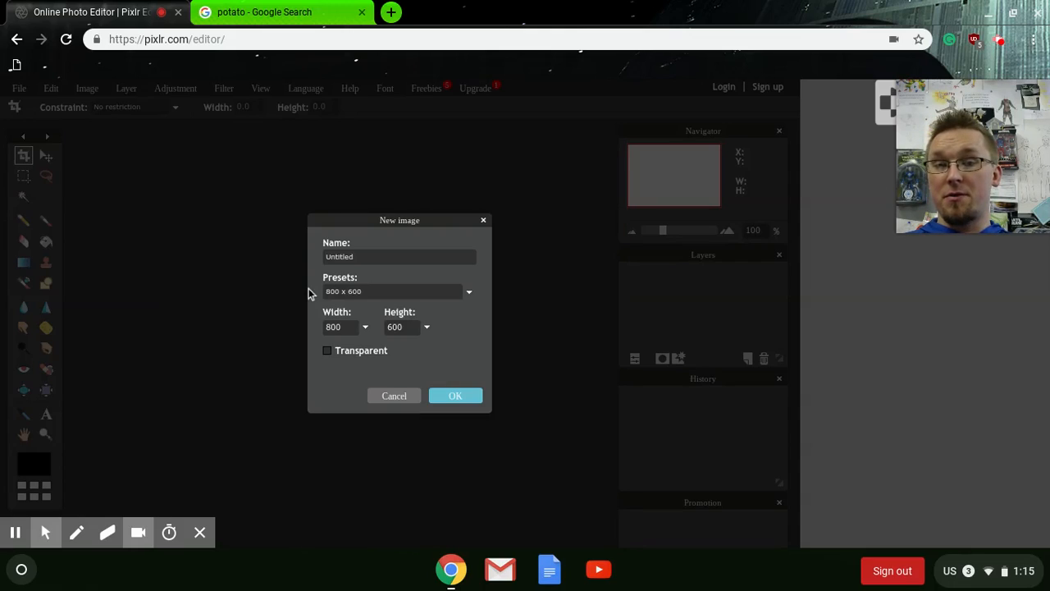
click(456, 396)
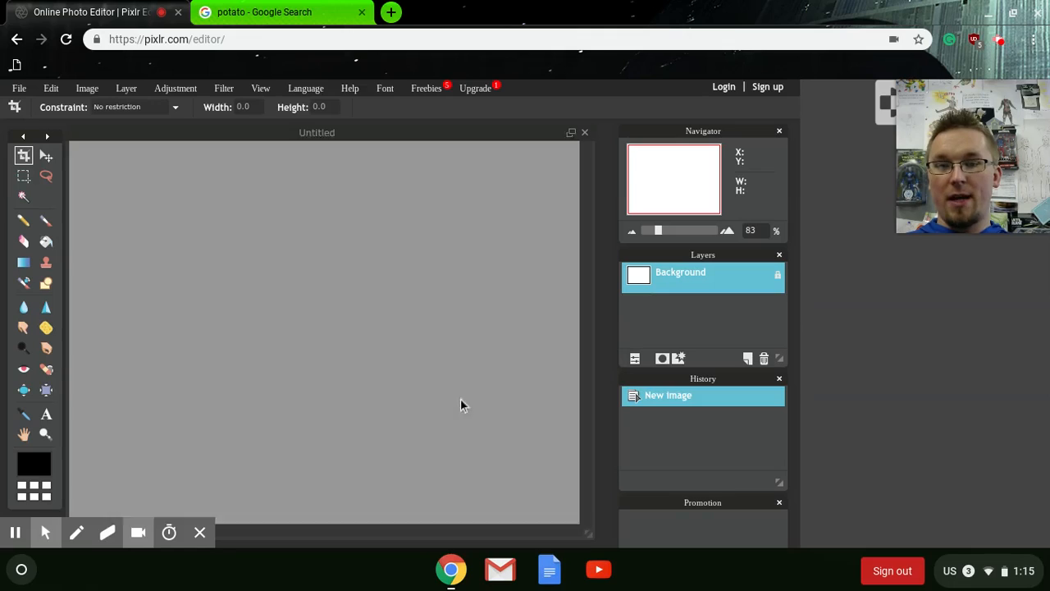
drag(658, 230, 655, 229)
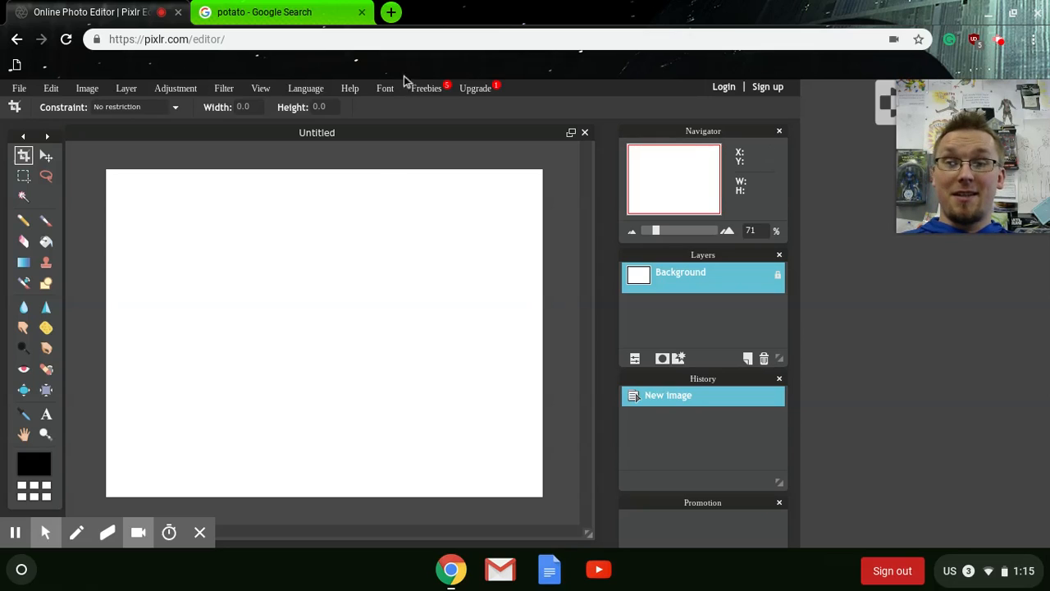
- Search Google Images for pancakes in a new tab, then close that tab
click(391, 12)
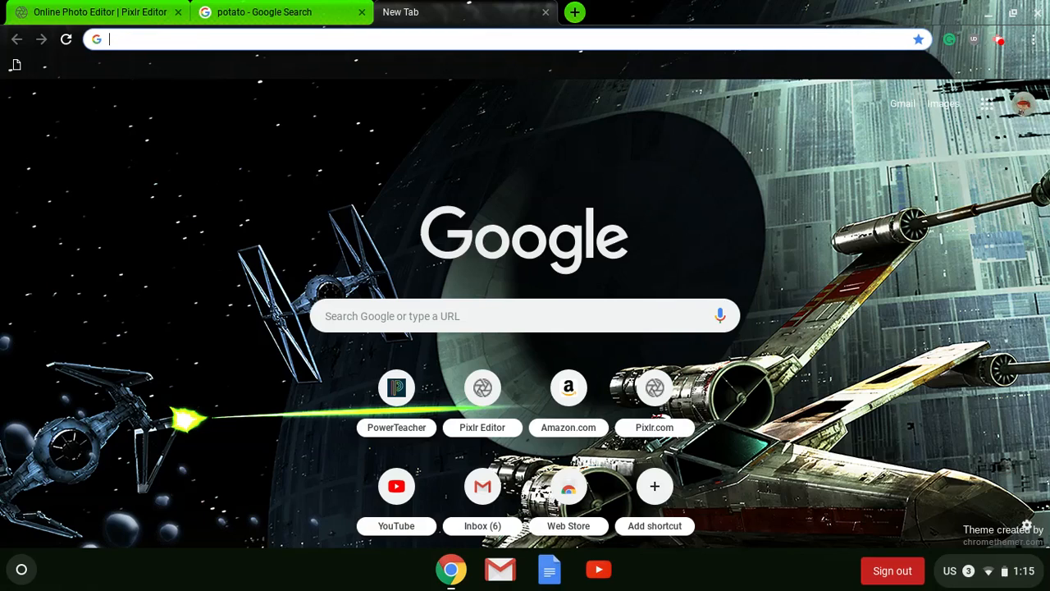
text(pancakes)
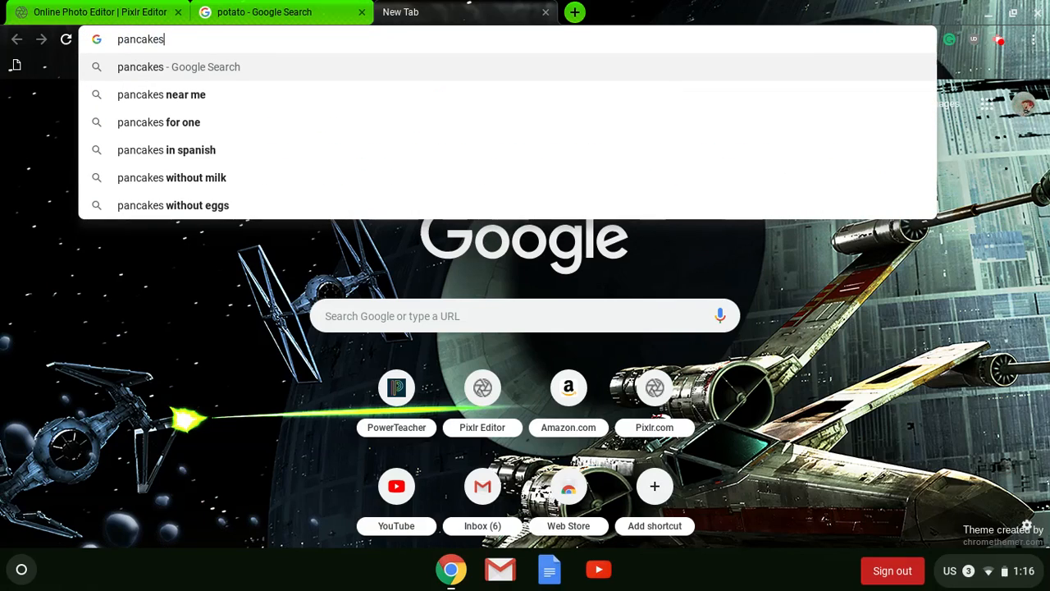
key(Return)
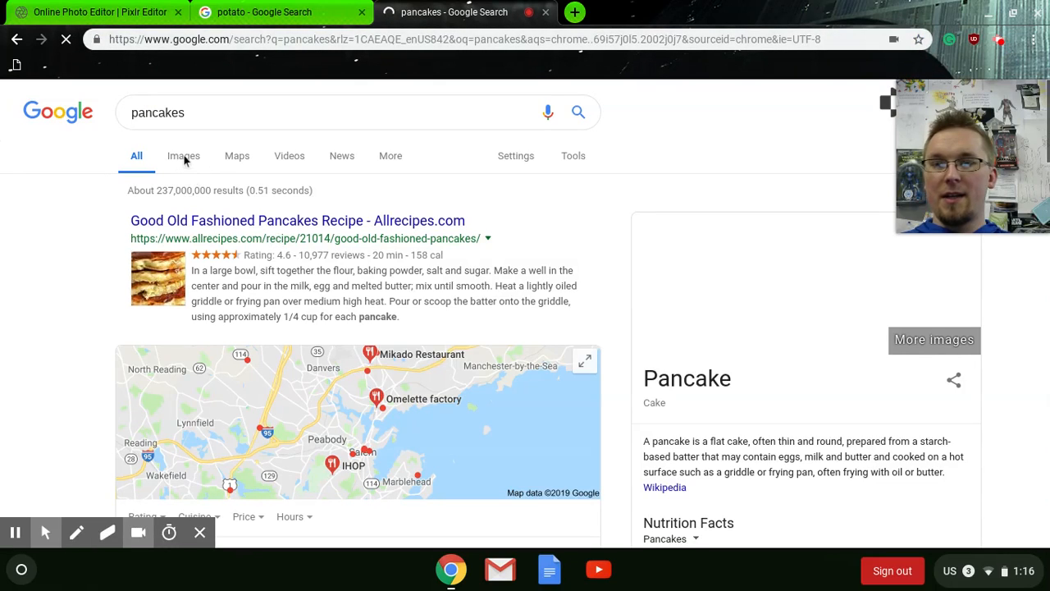
click(184, 158)
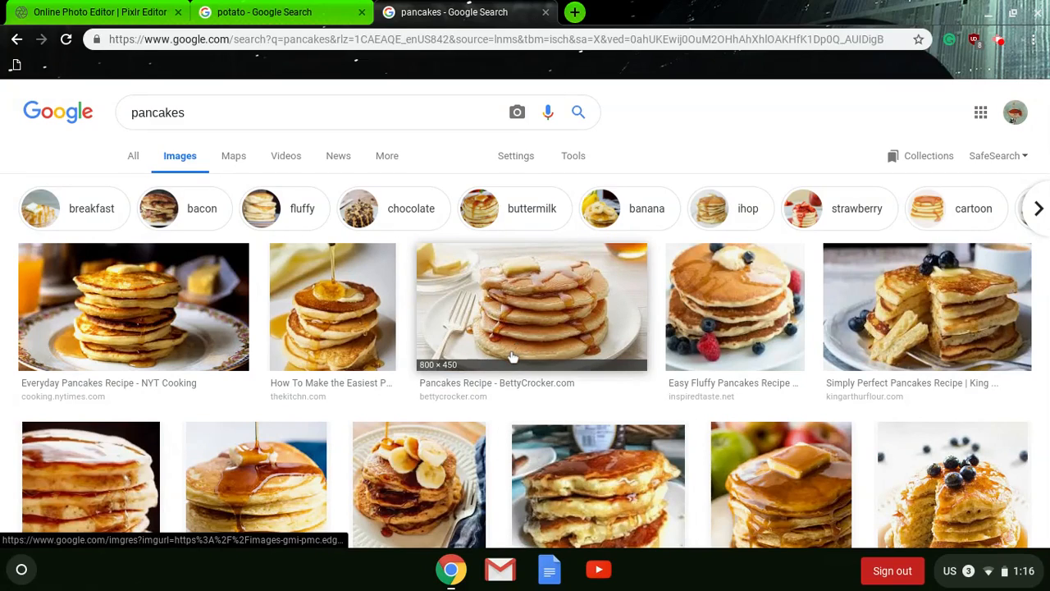
click(545, 11)
- Browse the potato image results and open the preview of the potato on a white background
click(315, 8)
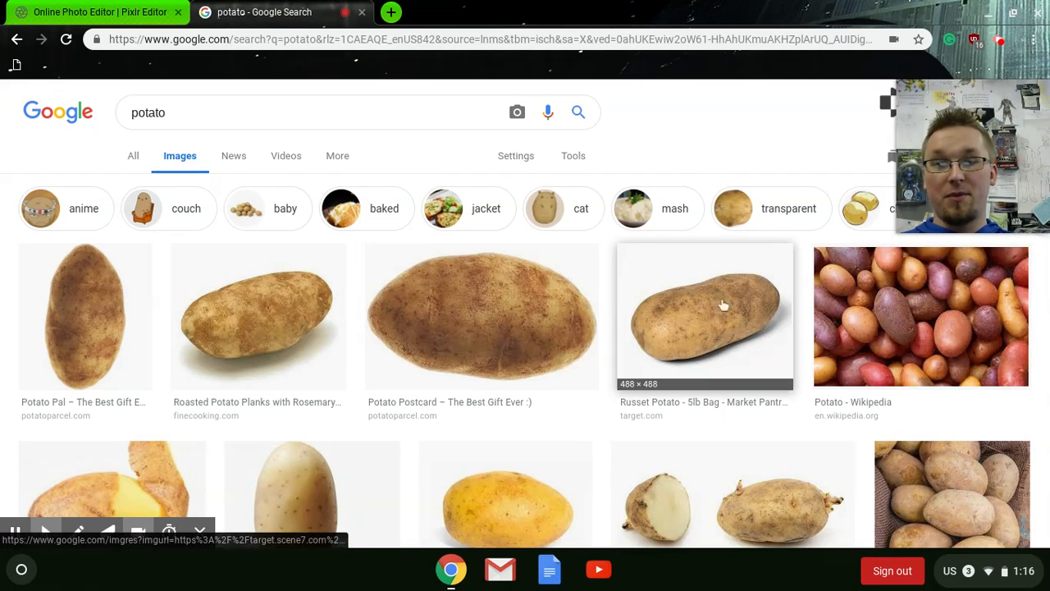
scroll(723, 252, down, 5)
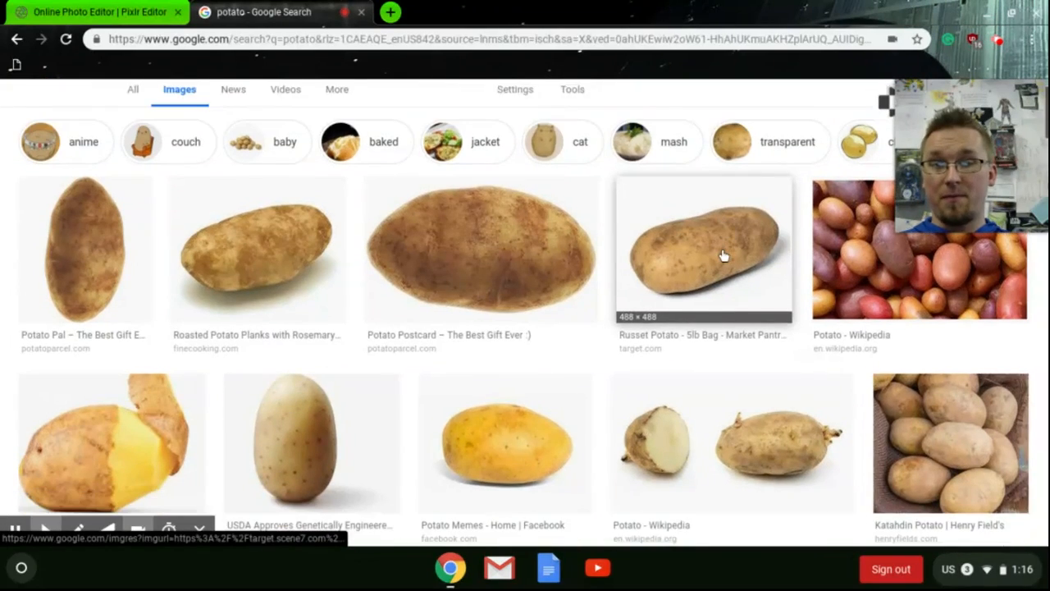
scroll(719, 257, down, 2)
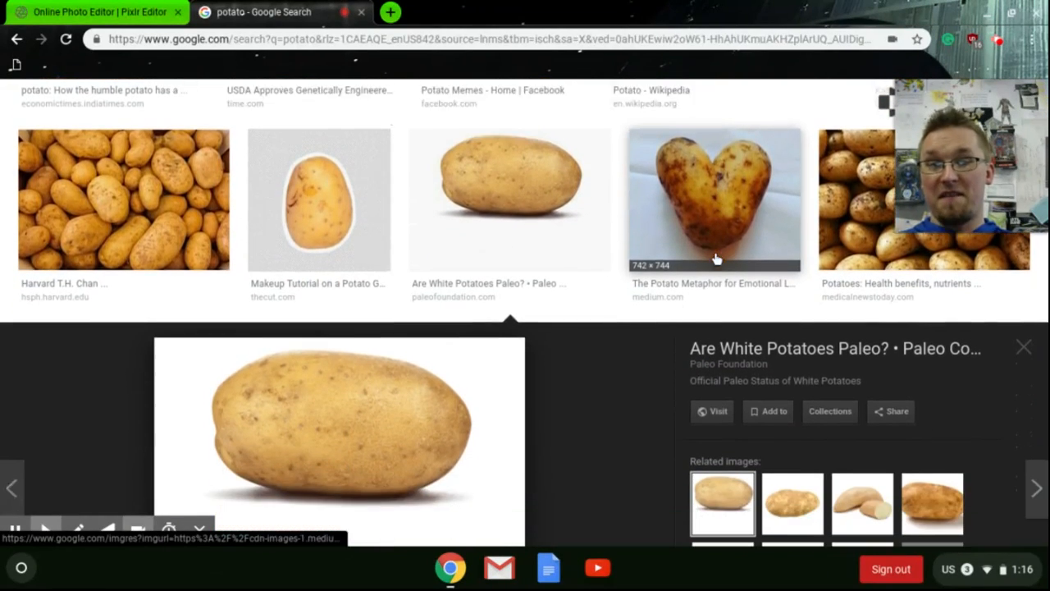
scroll(713, 261, down, 1)
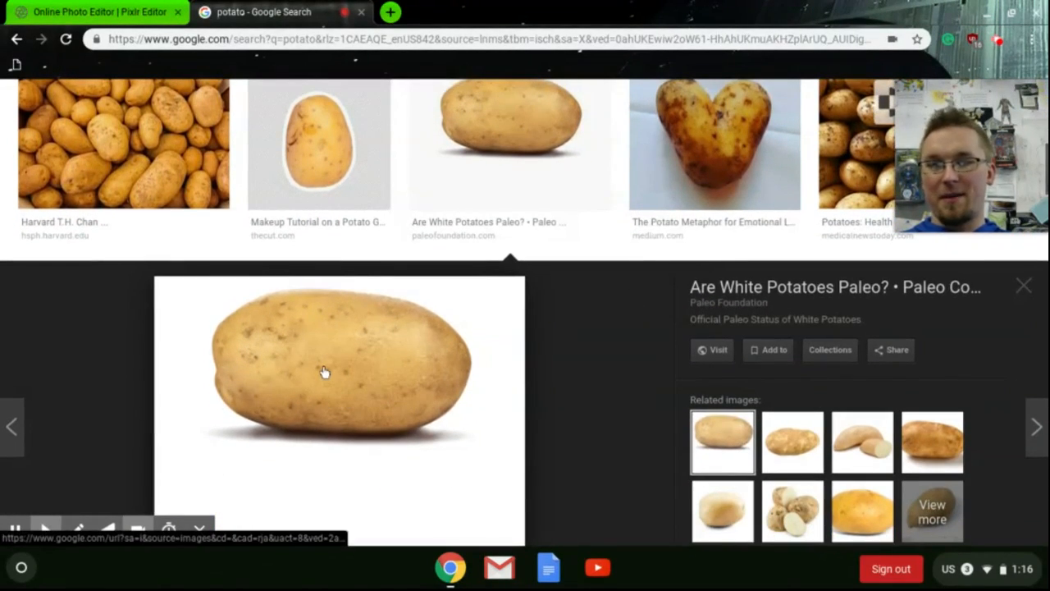
scroll(318, 374, down, 2)
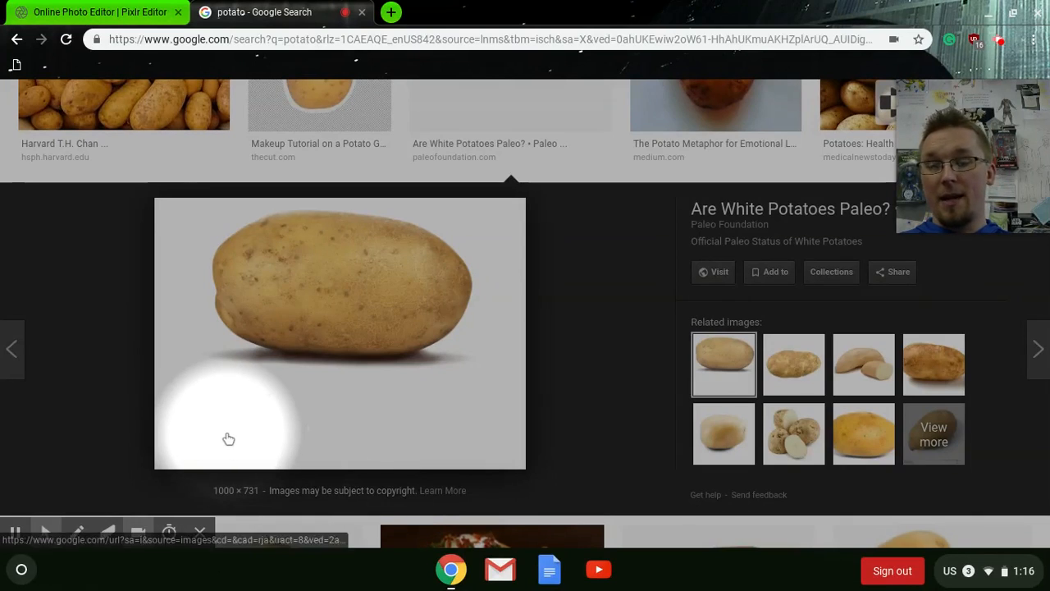
scroll(306, 361, up, 3)
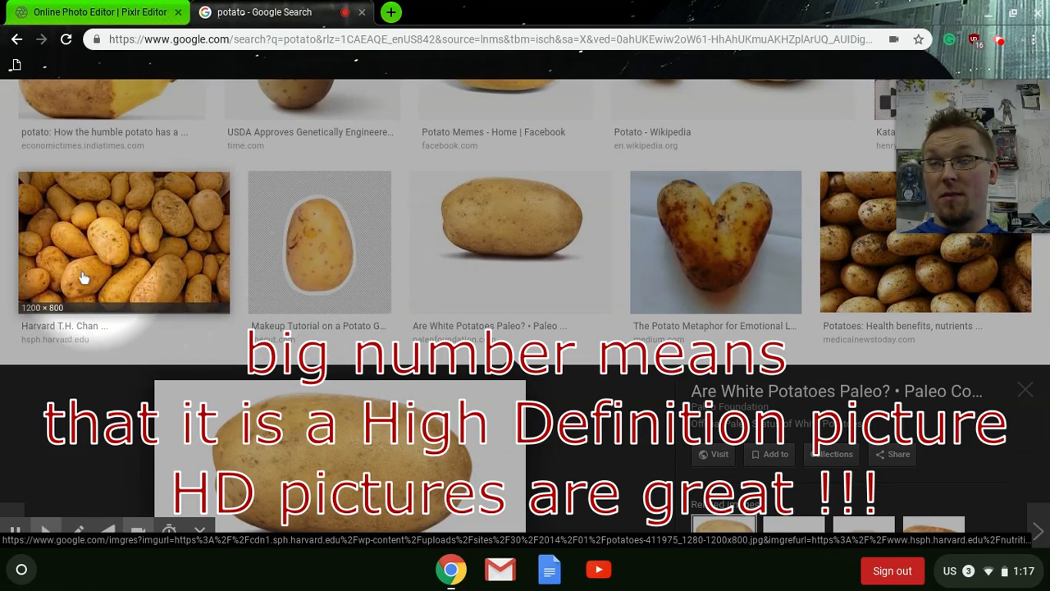
scroll(85, 289, up, 1)
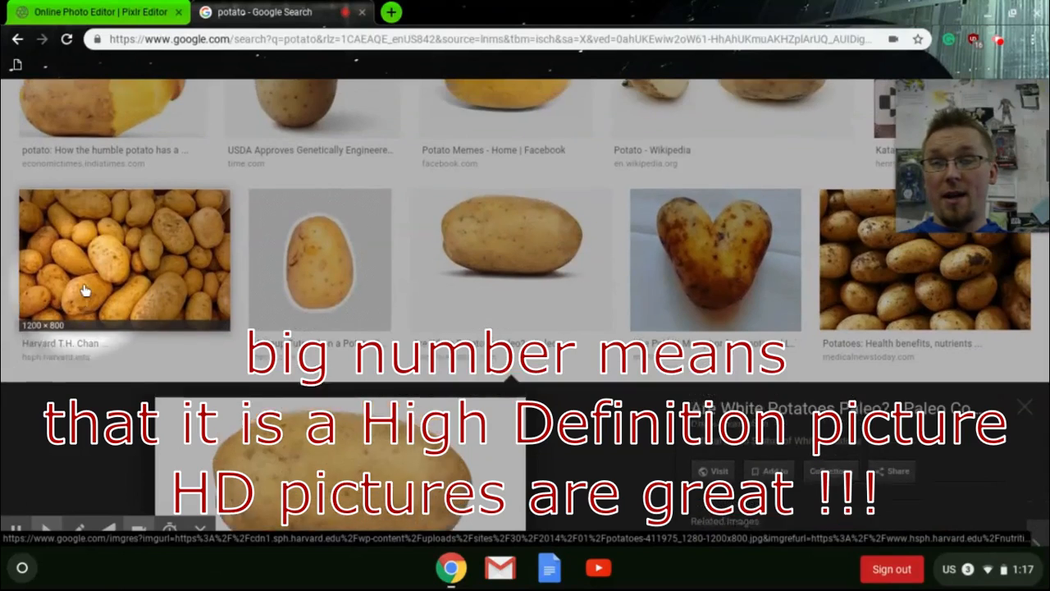
scroll(85, 289, up, 2)
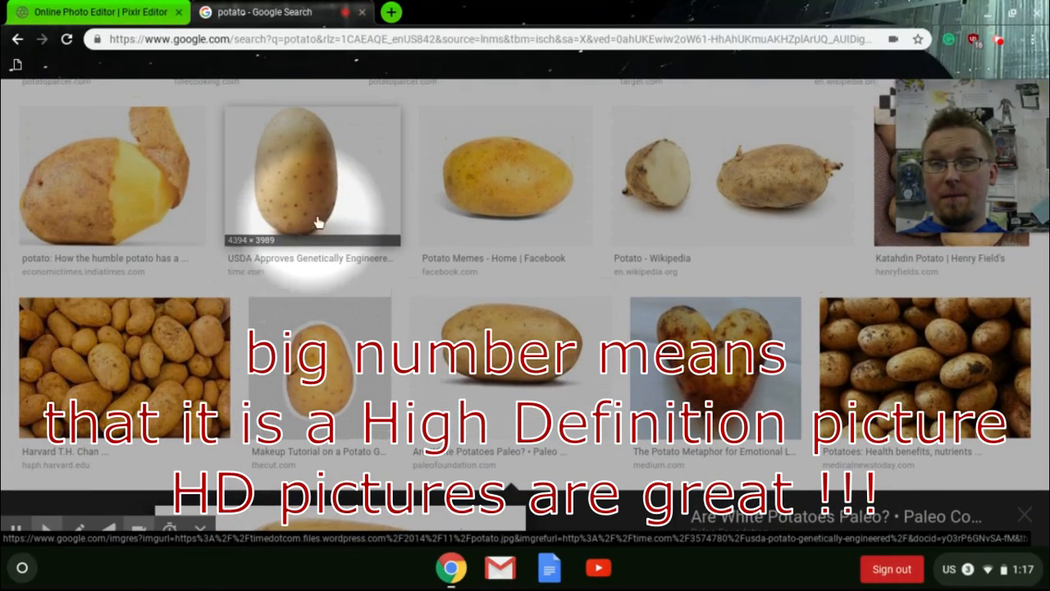
scroll(487, 218, up, 3)
scroll(487, 220, up, 1)
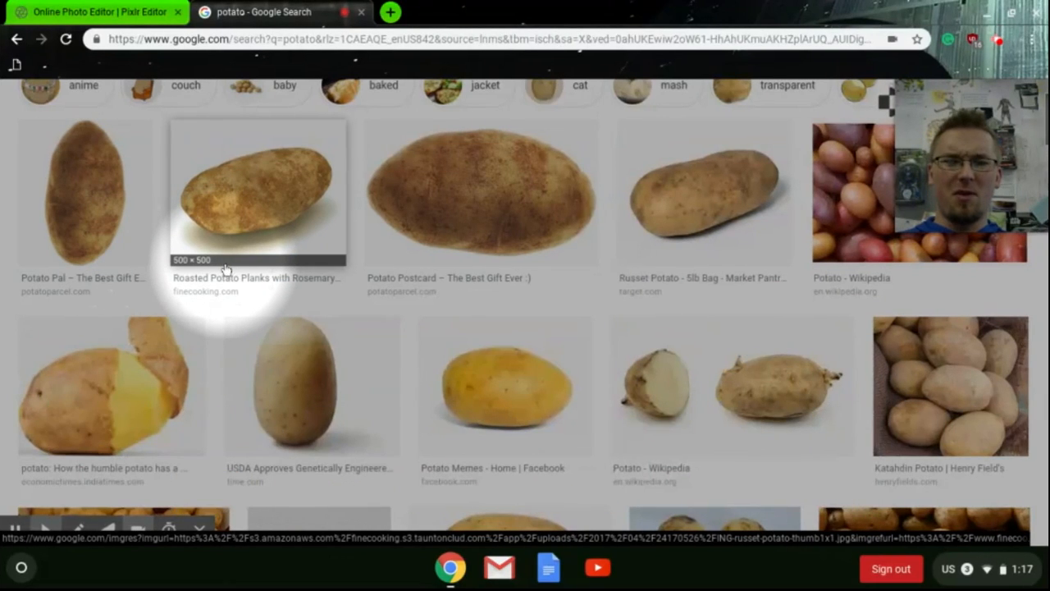
scroll(223, 270, down, 3)
click(509, 394)
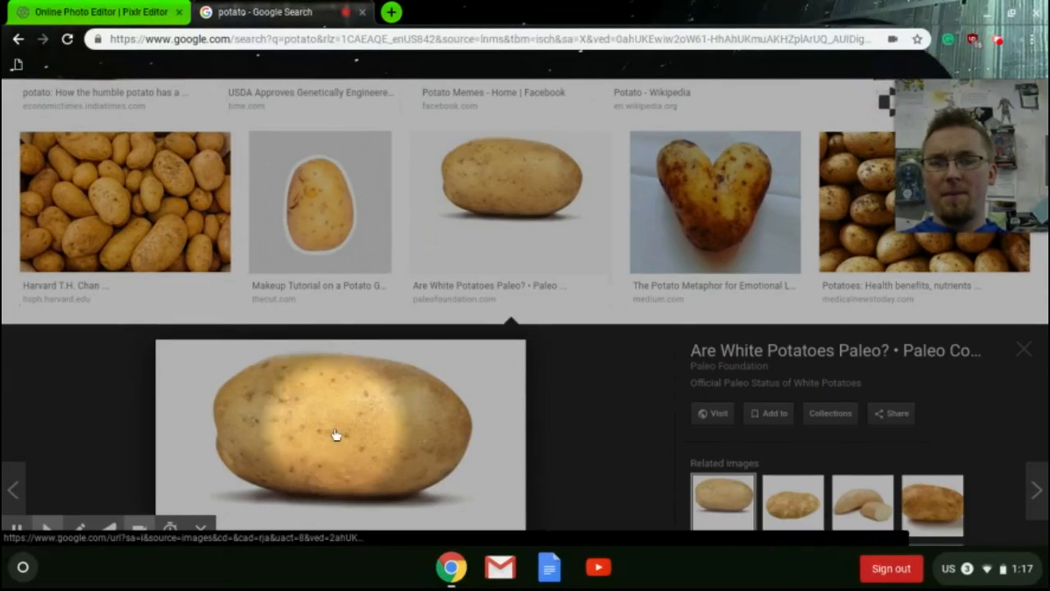
scroll(341, 439, down, 2)
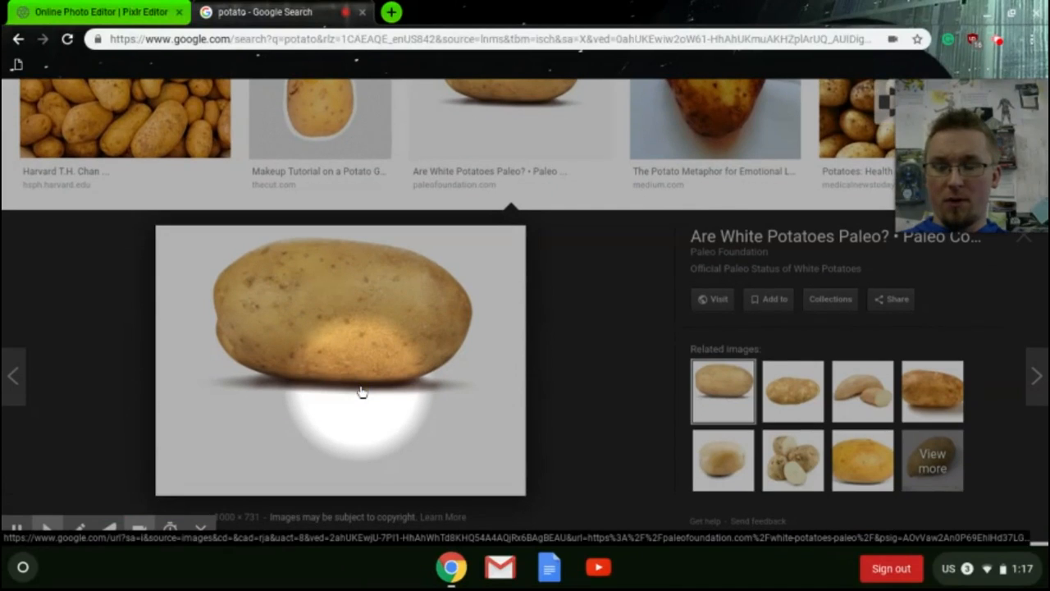
key(alt+f)
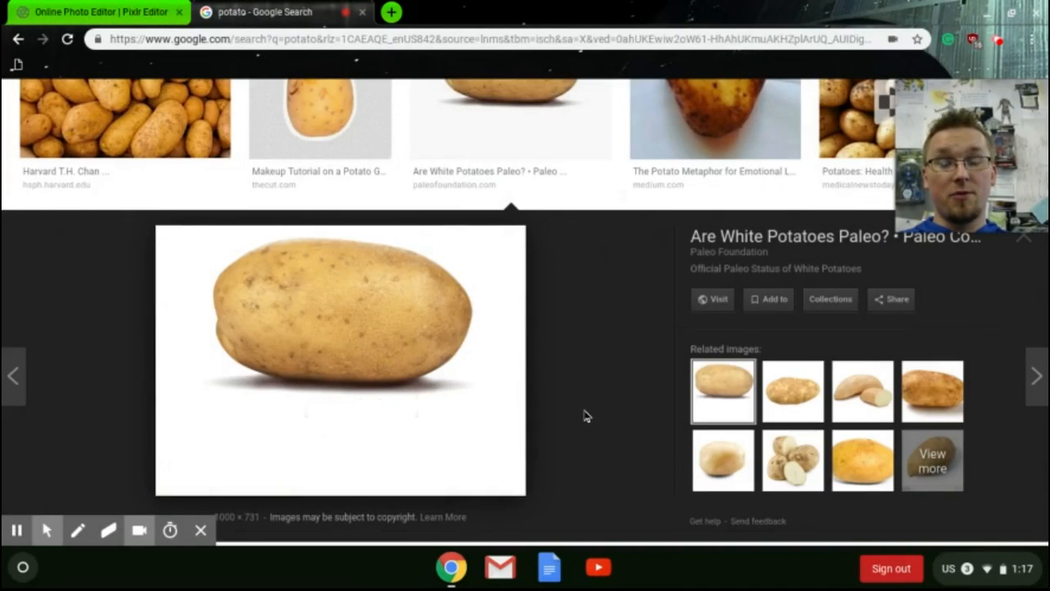
scroll(582, 415, down, 1)
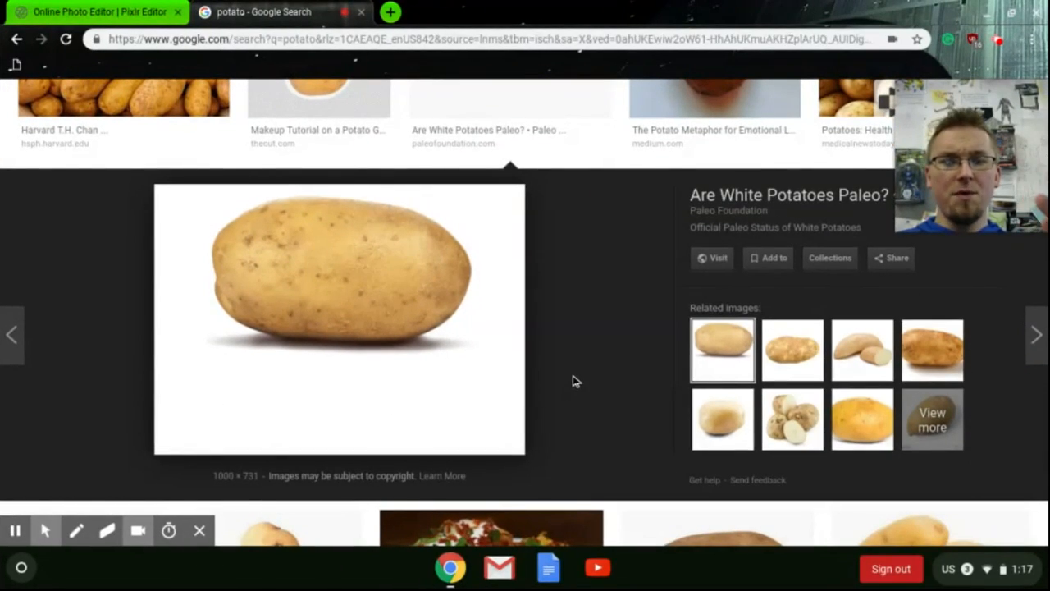
key(alt+f)
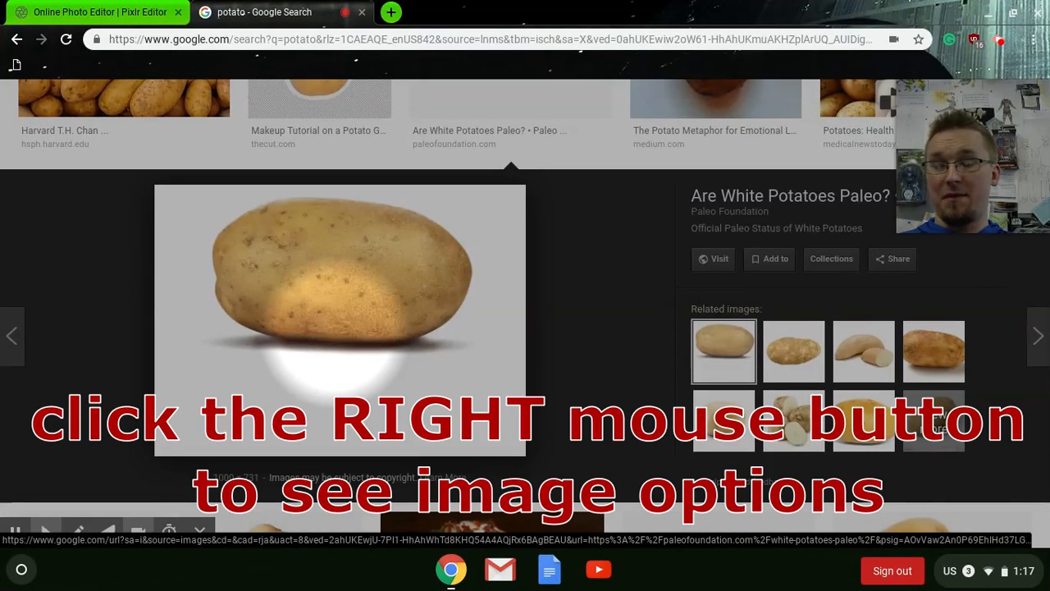
- Save the previewed potato image to Downloads as awesome potato.png
right_click(340, 334)
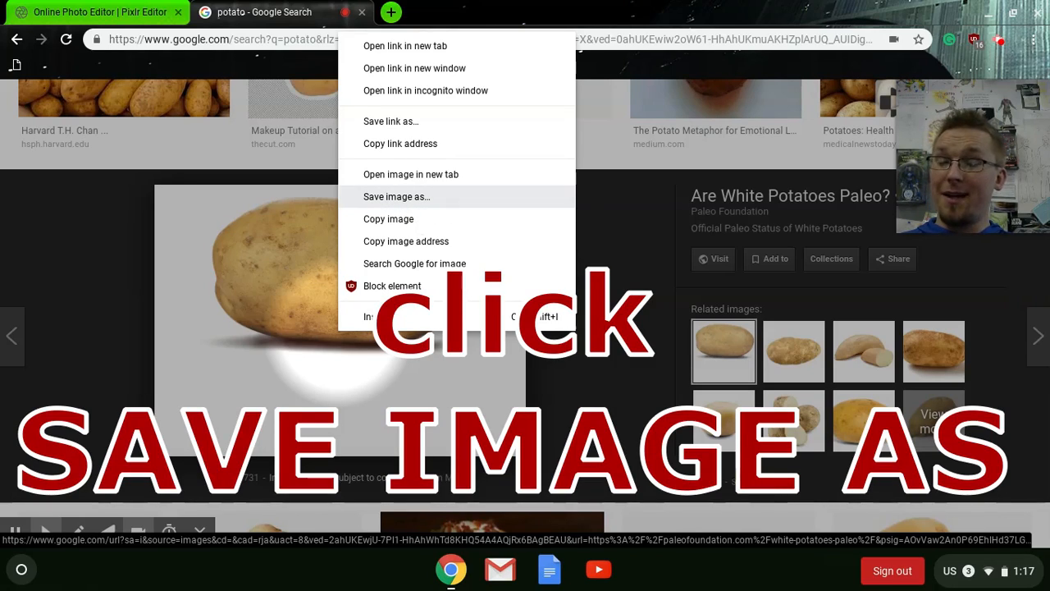
click(406, 201)
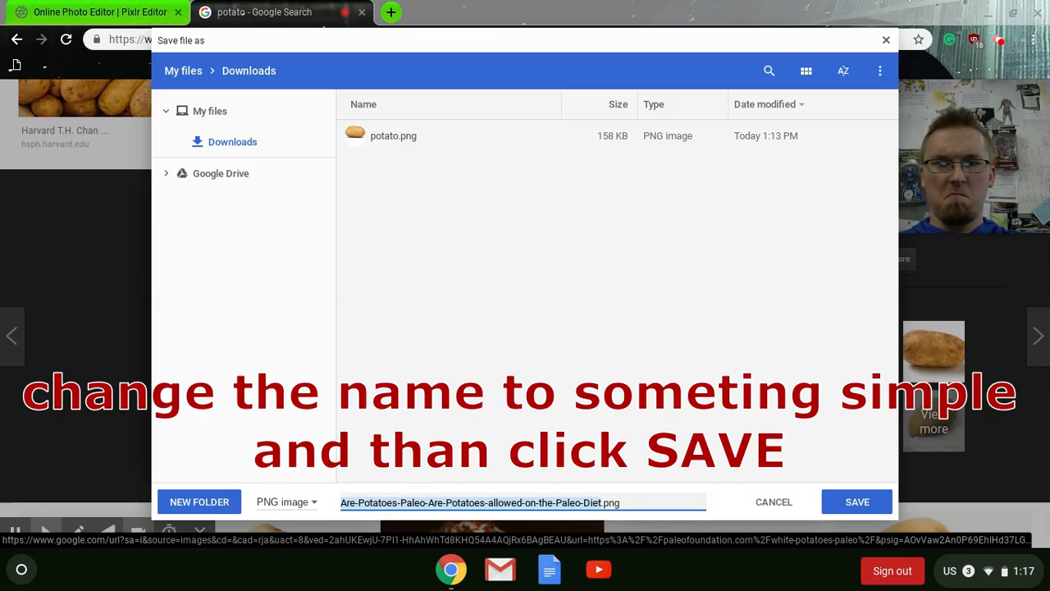
text(awesome potato)
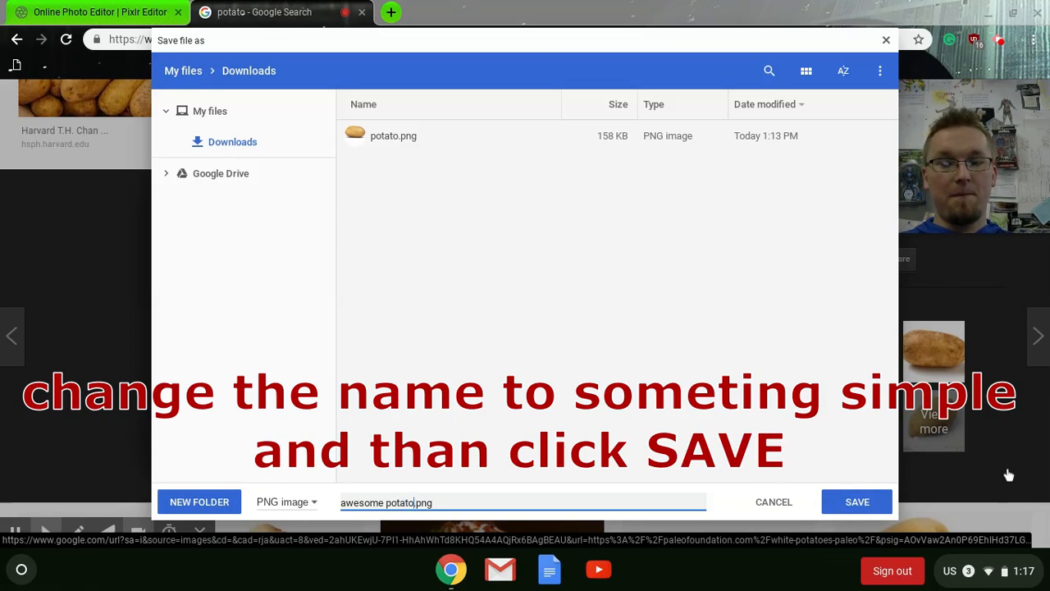
click(862, 502)
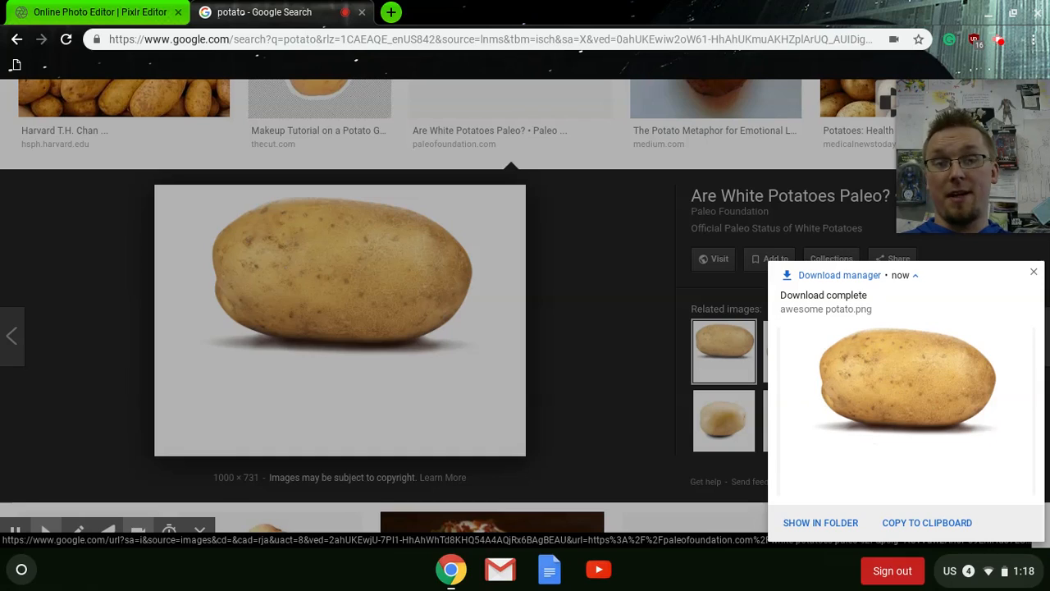
click(1033, 273)
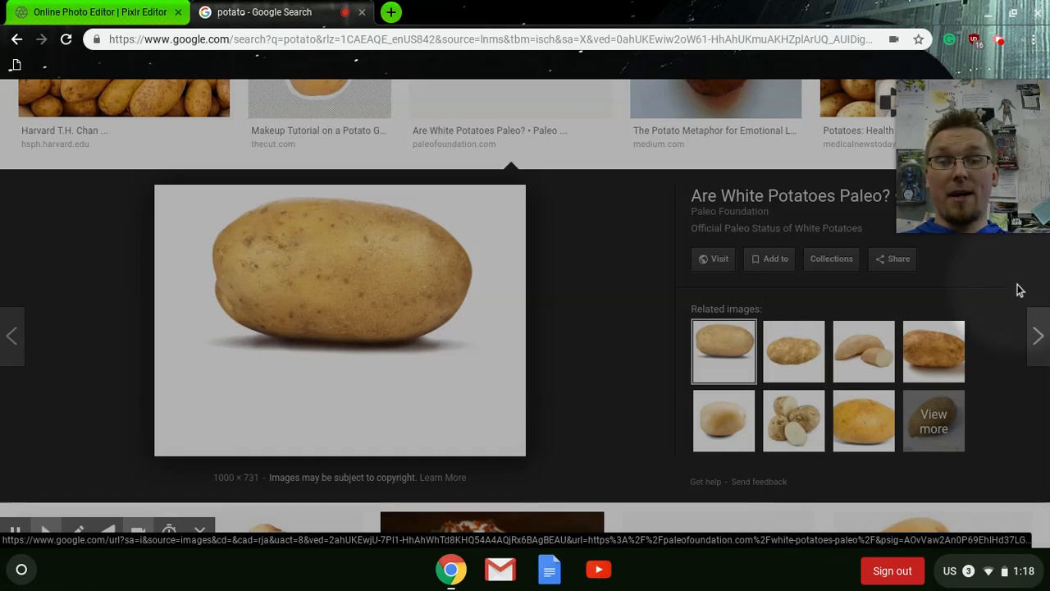
- Open awesome potato.png from Downloads in the photo editor
click(84, 12)
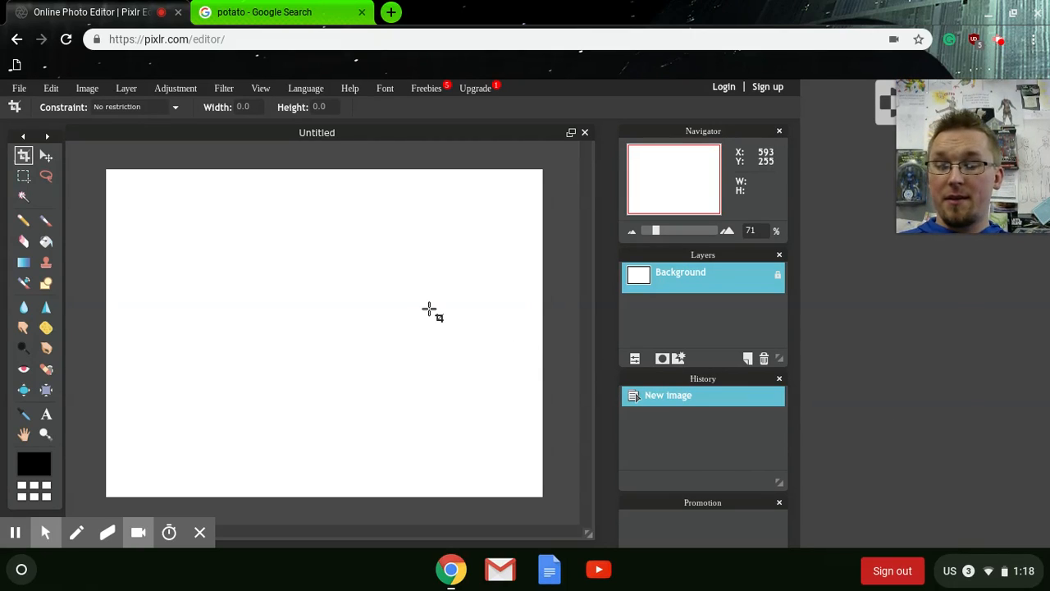
key(alt+f)
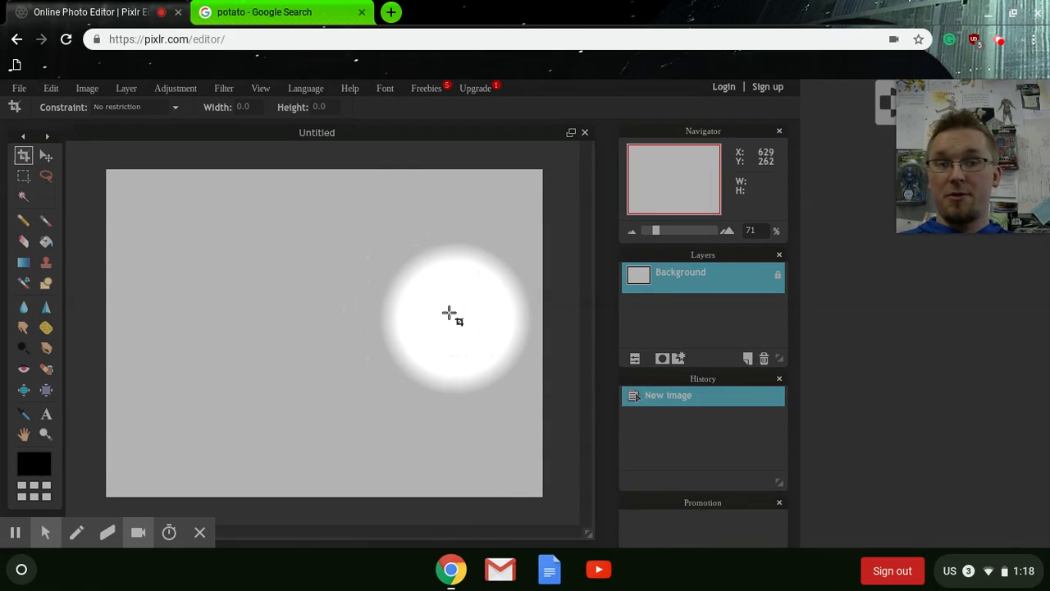
click(18, 89)
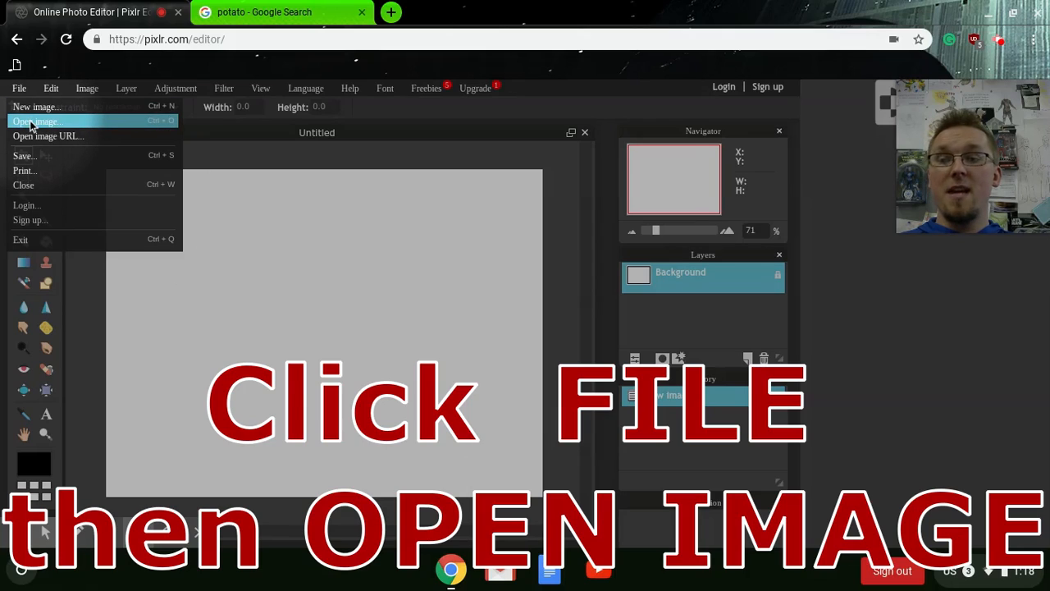
click(30, 122)
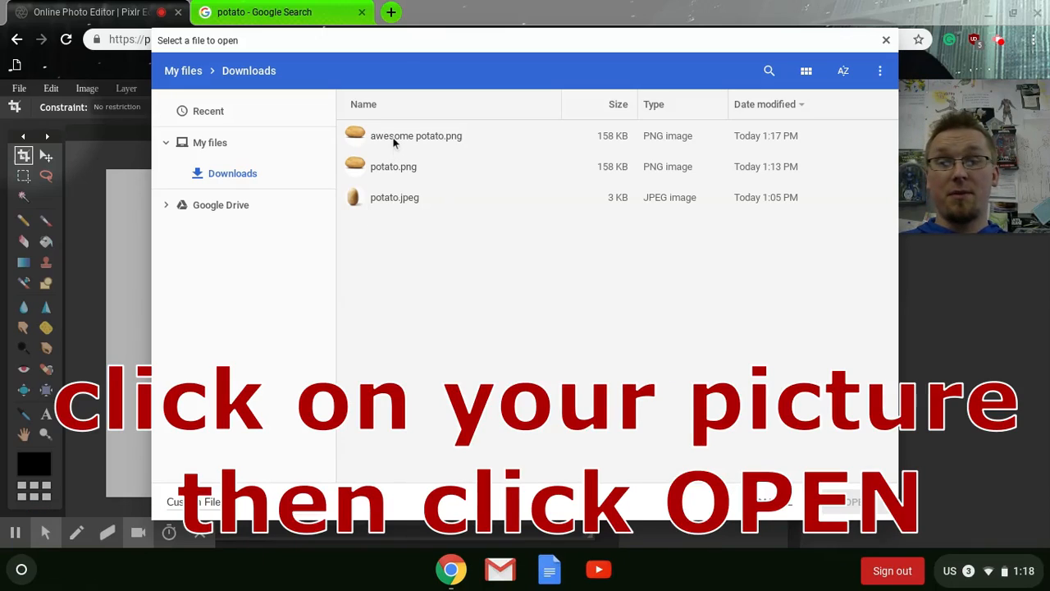
click(394, 143)
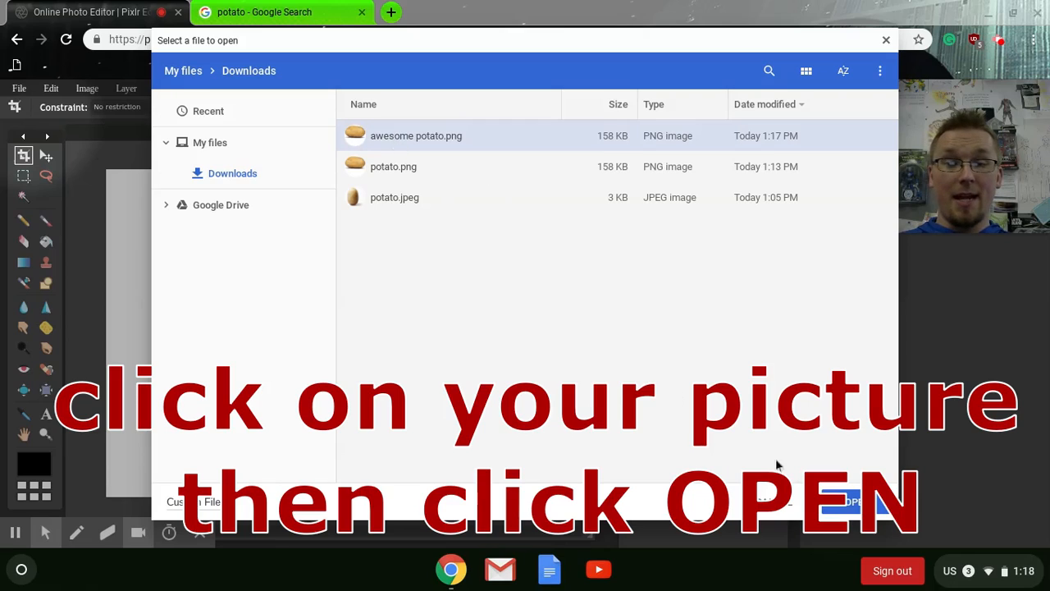
click(856, 509)
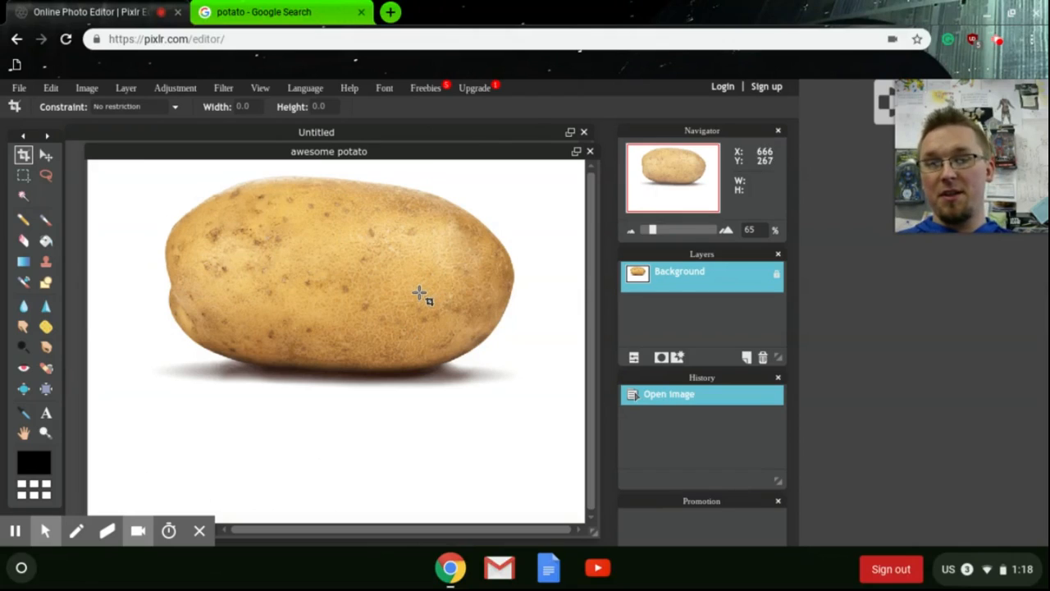
mouse_move(425, 159)
mouse_down()
mouse_move(422, 214)
mouse_move(415, 172)
mouse_up()
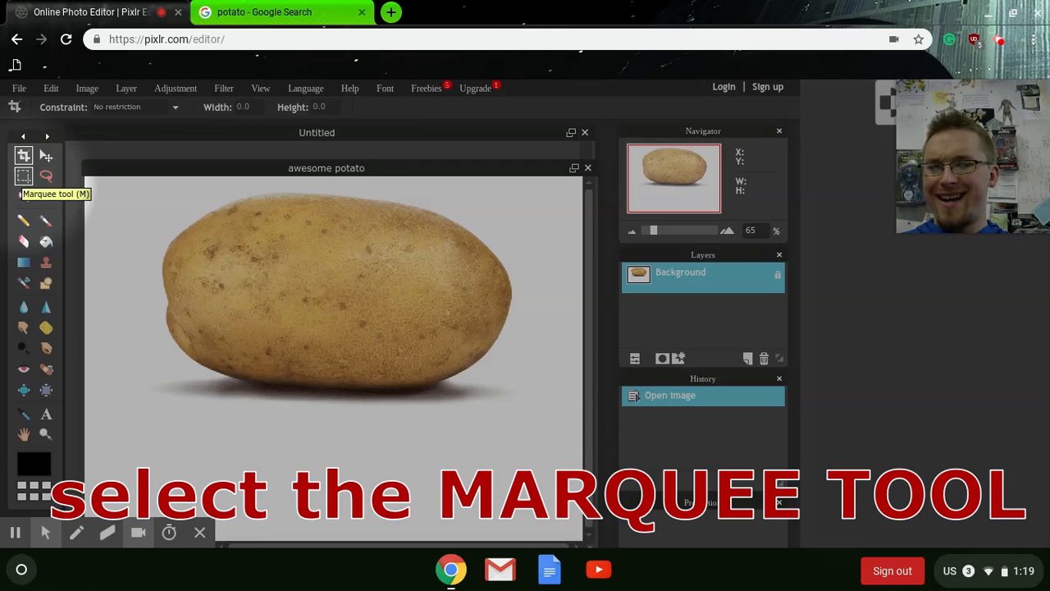
- Draw a rectangular marquee selection around the potato, about 792 × 473 px
click(23, 182)
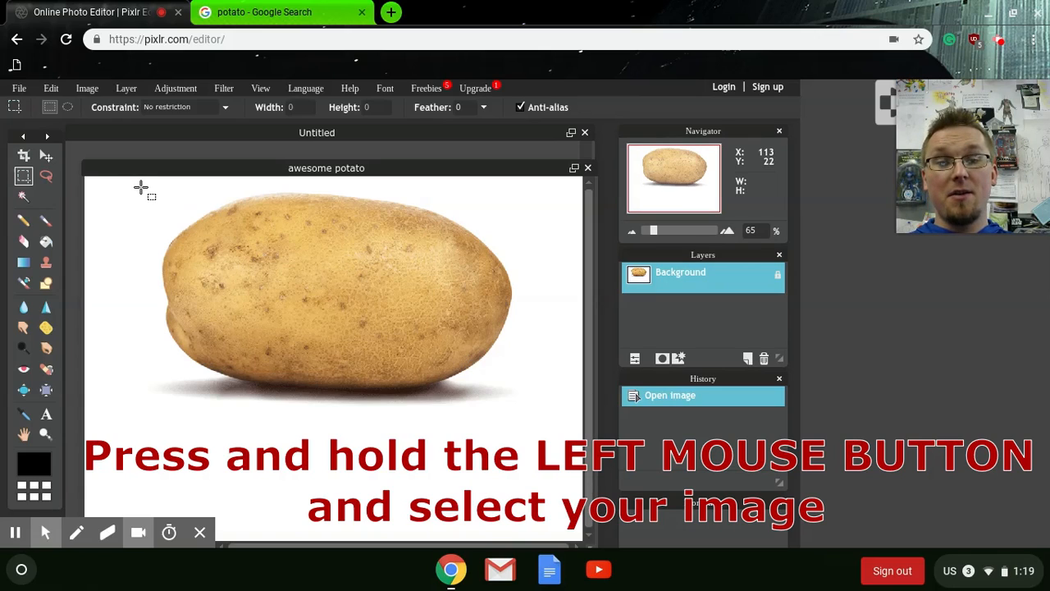
drag(141, 187, 537, 423)
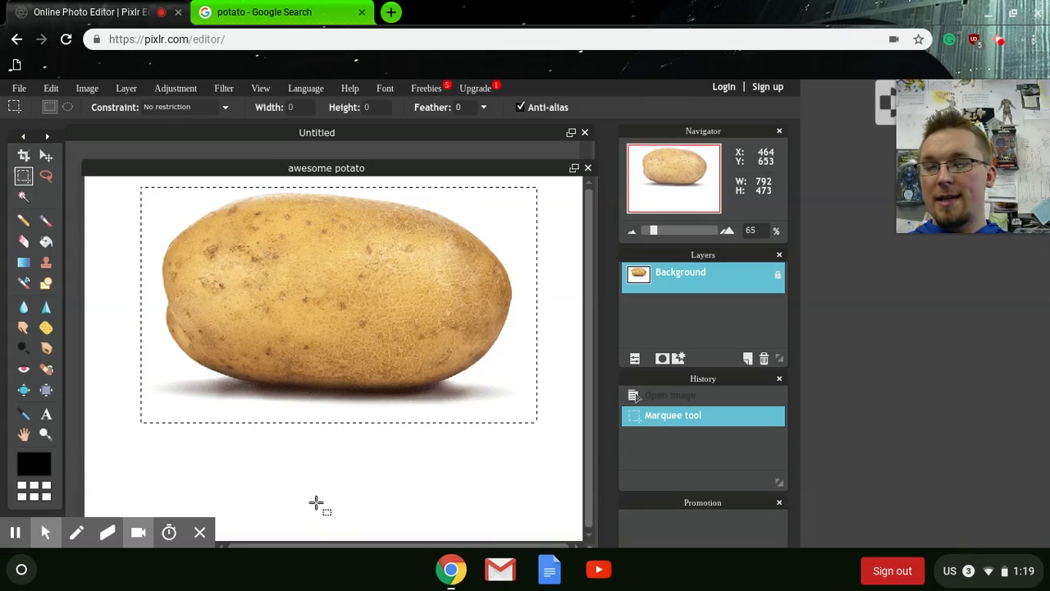
- Deselect and redraw the marquee selection around the potato, about 779 × 478 px
key(ctrl+d)
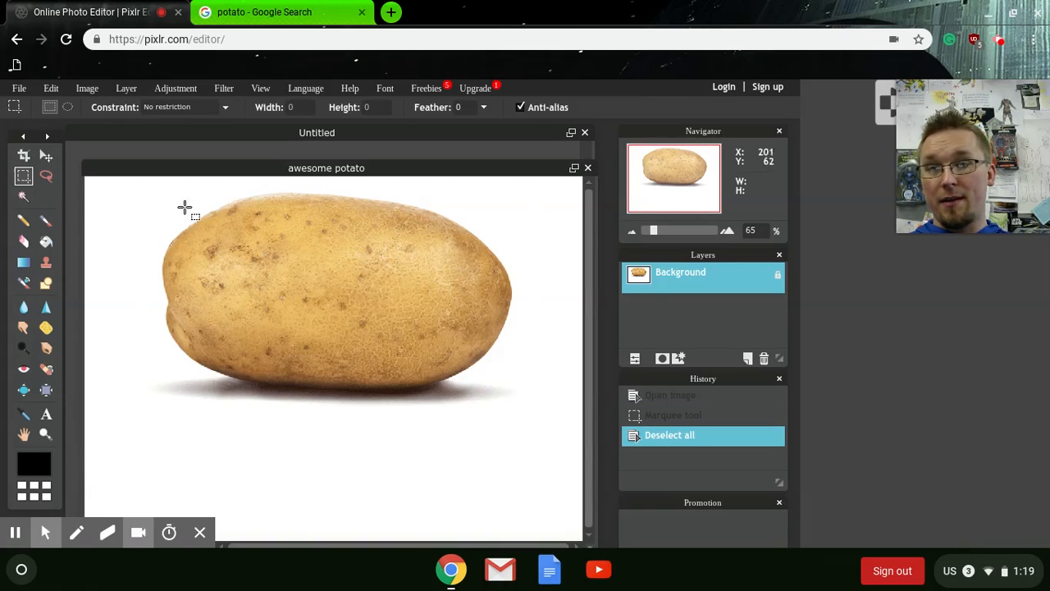
drag(144, 184, 534, 423)
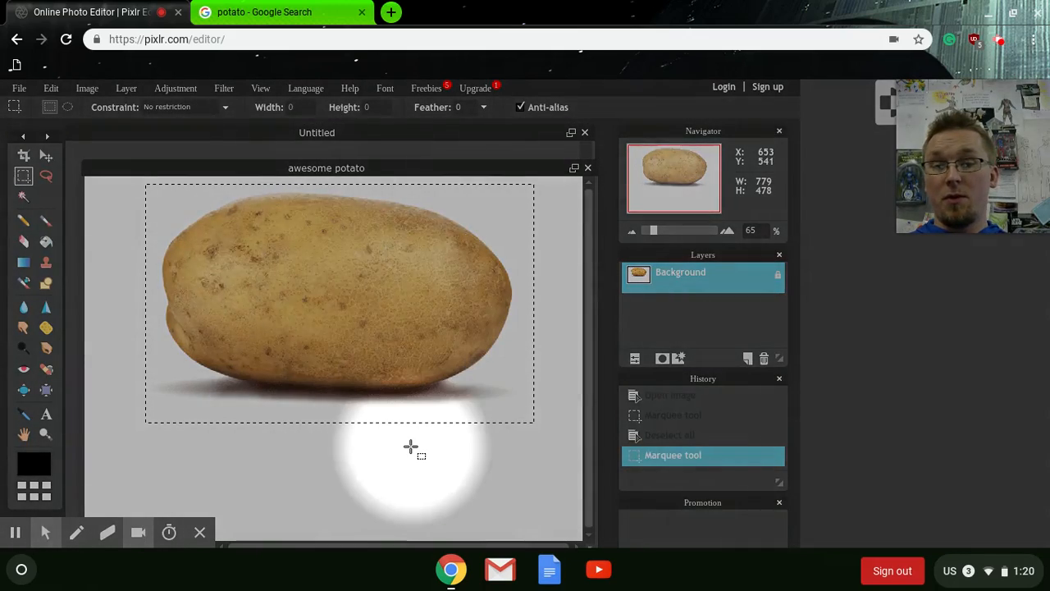
- Copy the selected potato area to the clipboard
click(54, 91)
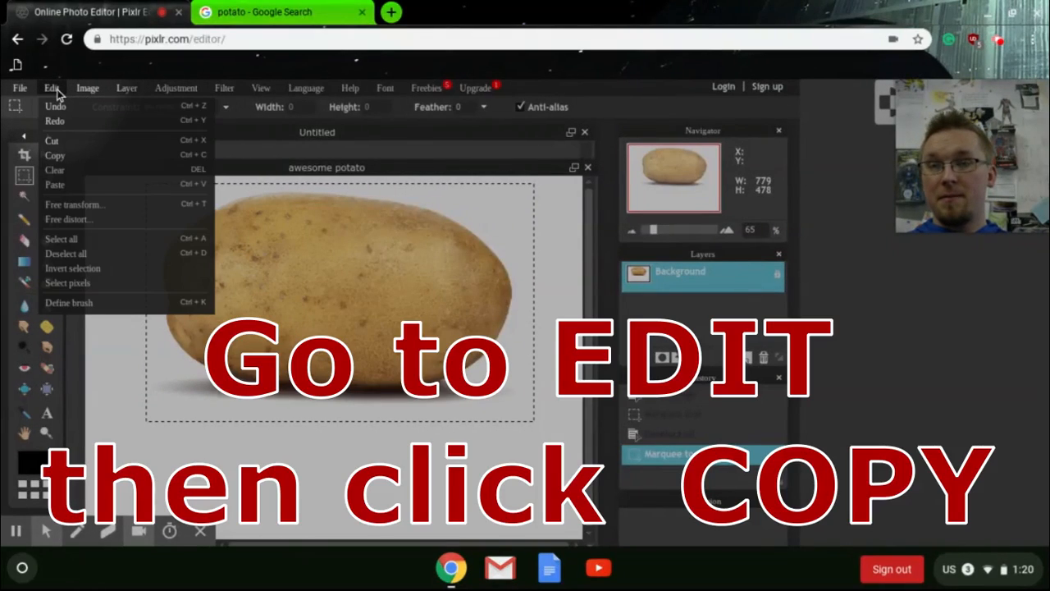
click(78, 158)
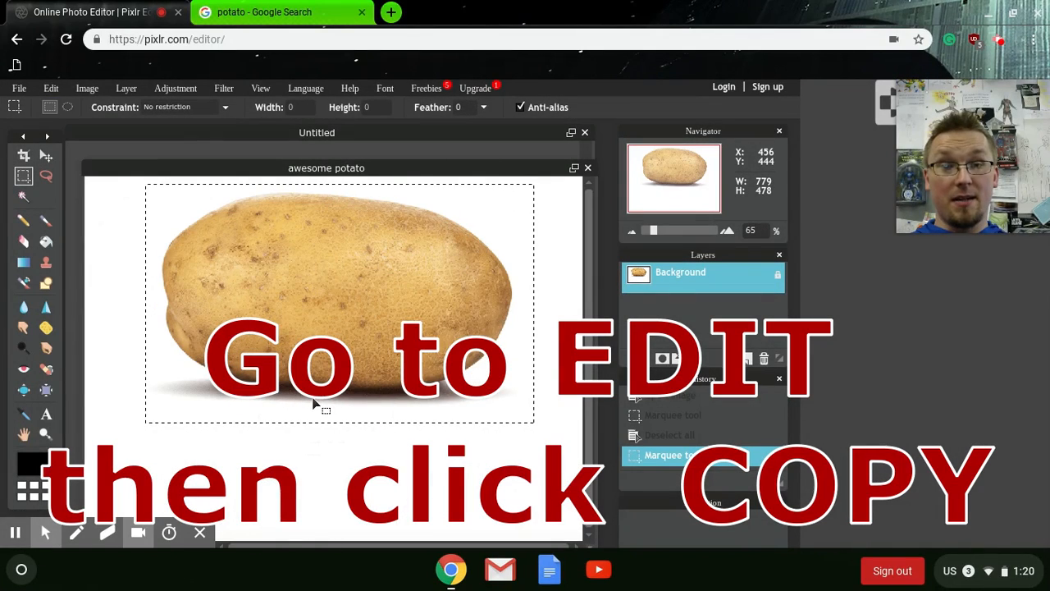
click(312, 404)
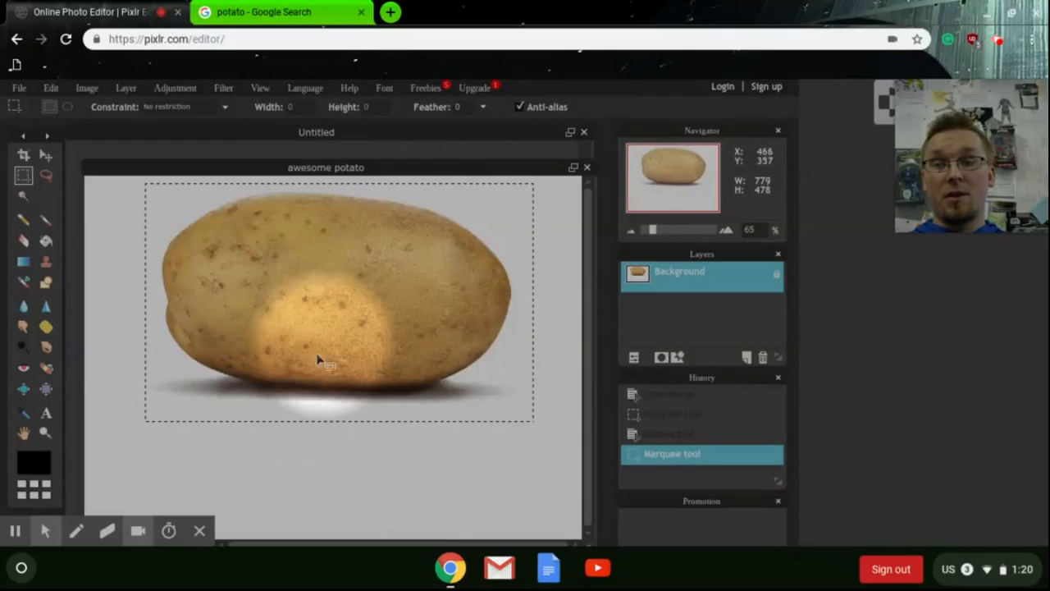
- Switch to the empty Untitled canvas and paste the copied potato into it
click(319, 132)
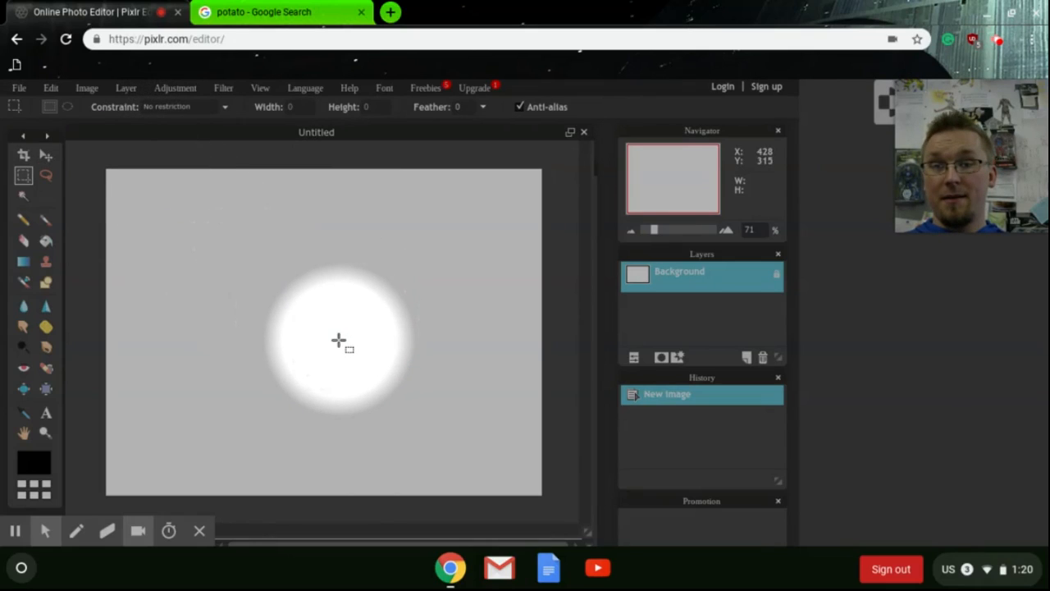
click(54, 89)
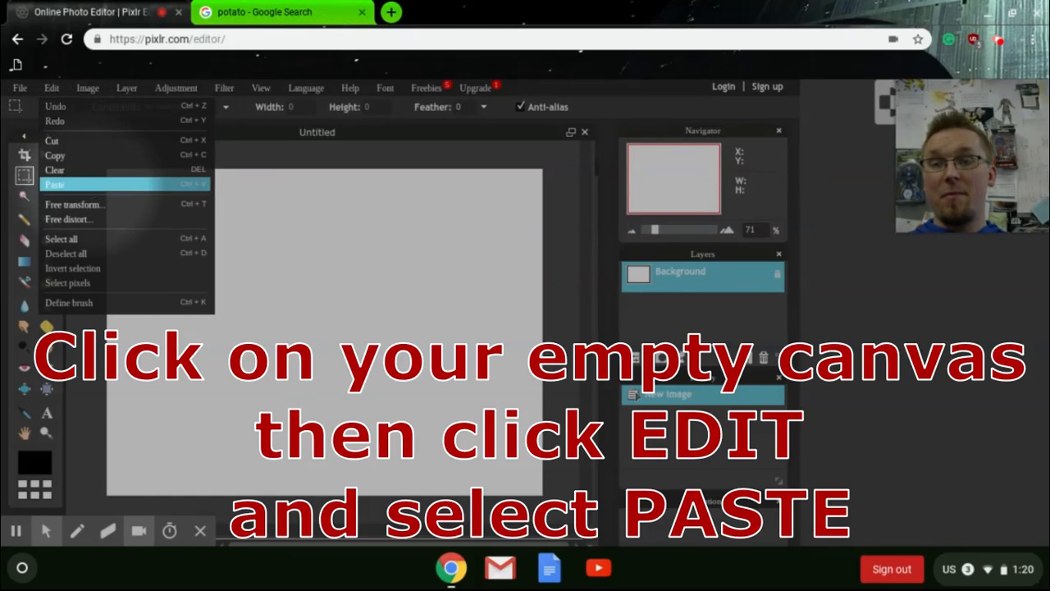
click(54, 183)
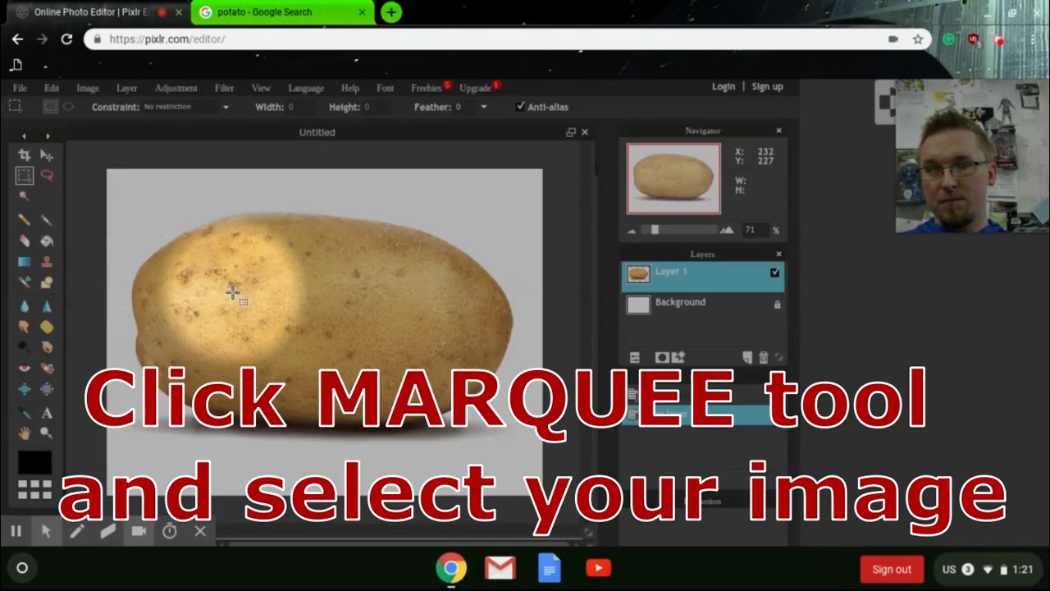
- Select the pasted potato with a marquee about 720 × 481 px and start Free transform on it
drag(127, 198, 518, 456)
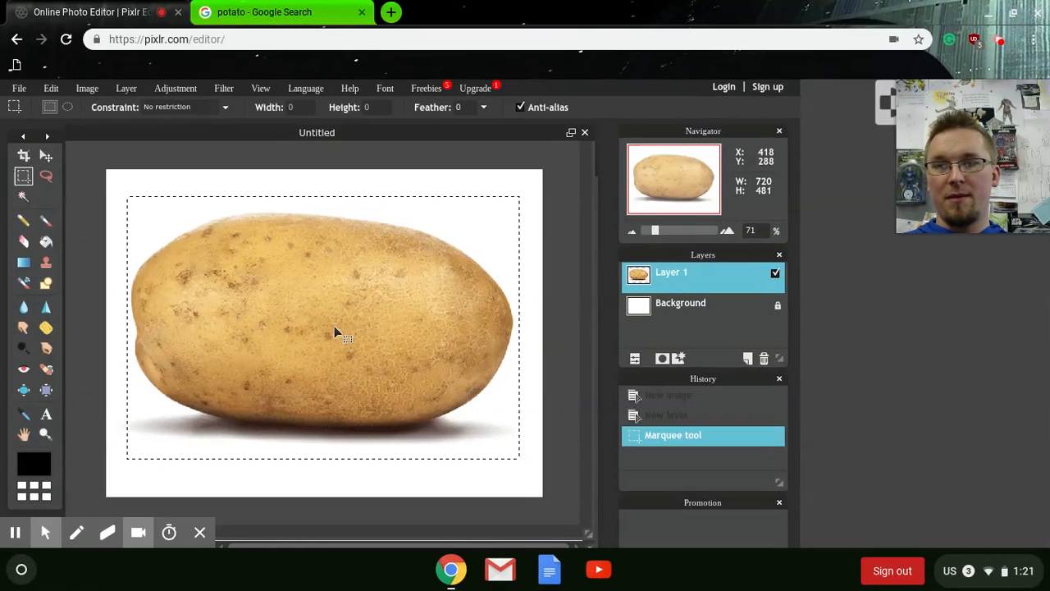
right_click(347, 315)
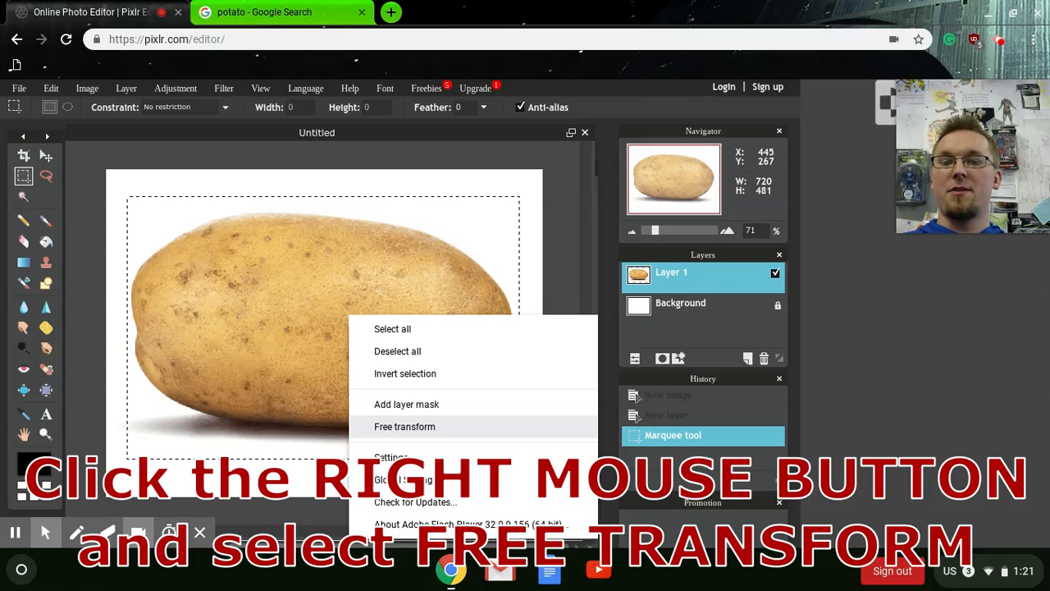
click(404, 427)
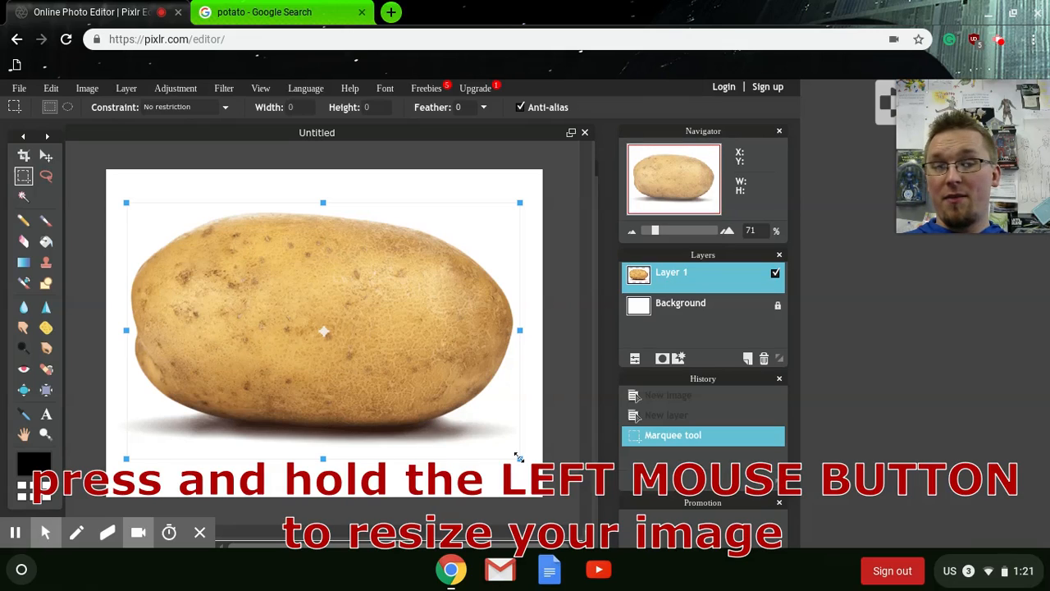
- Scale the pasted potato down with the transform handles and rotate it slightly
drag(518, 456, 440, 374)
drag(438, 274, 445, 432)
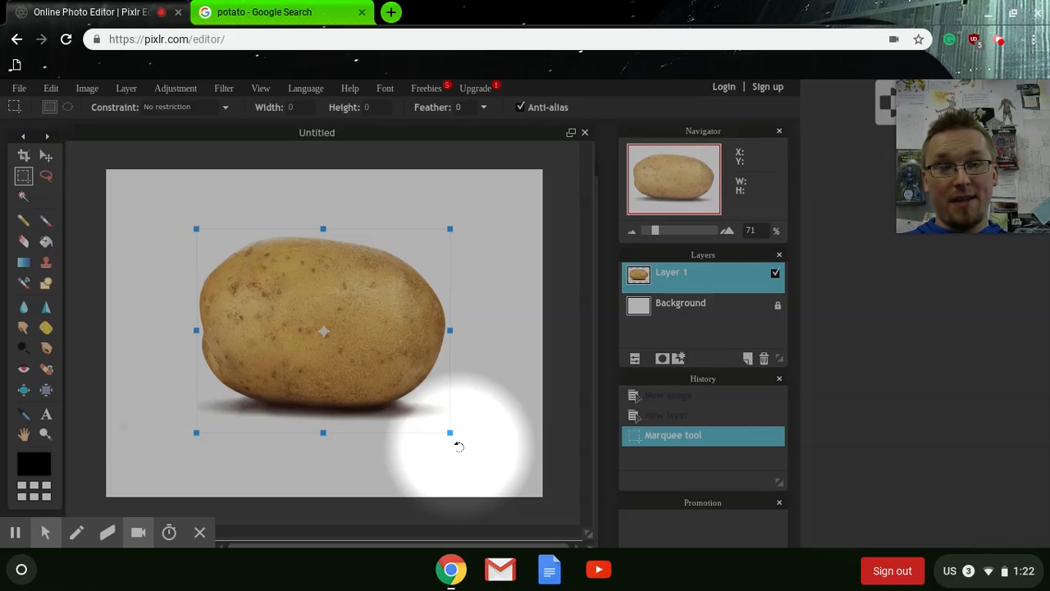
drag(458, 446, 476, 403)
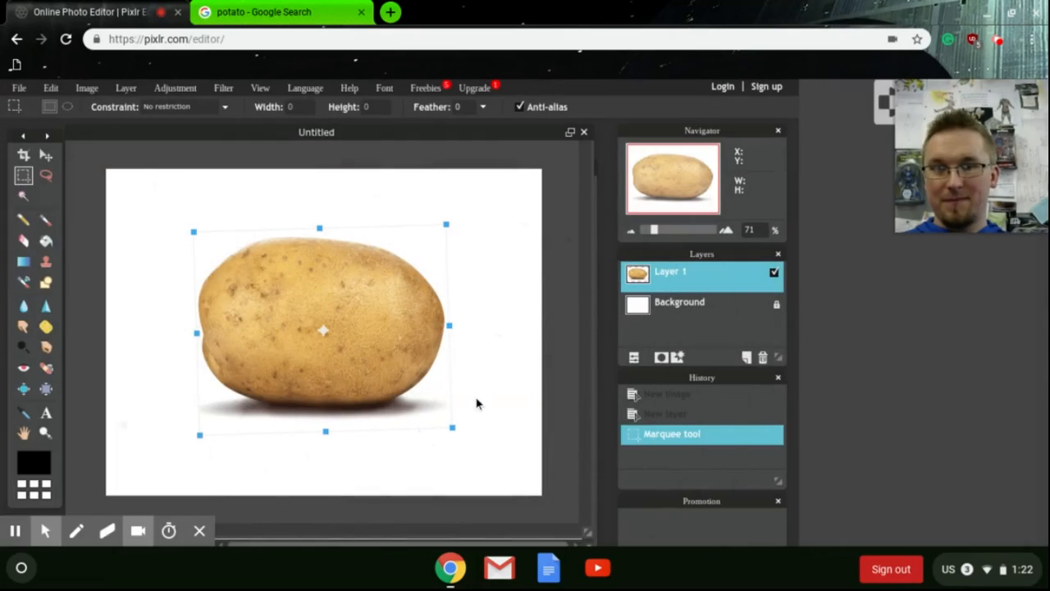